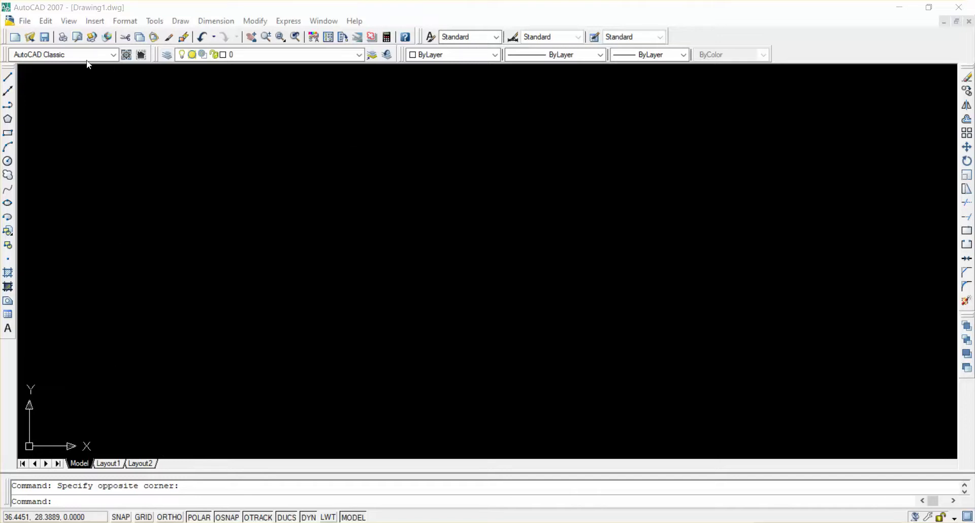
- Open the File menu to review commands like New, Open, Save and Plot
{"action": "left_click", "coordinate": [24, 21]}
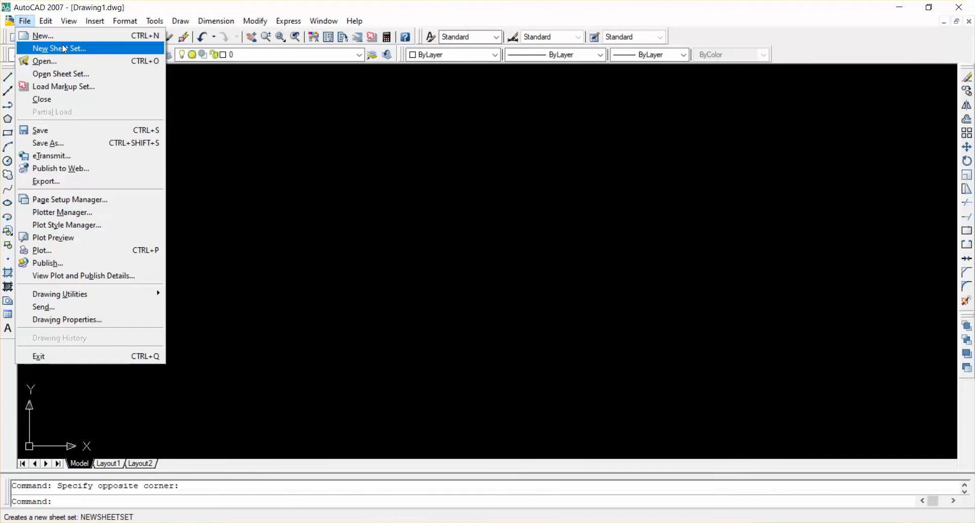
- Close the File menu, clear the stray selection window, and open the Edit menu
{"action": "left_click", "coordinate": [282, 146]}
{"action": "left_click", "coordinate": [72, 66]}
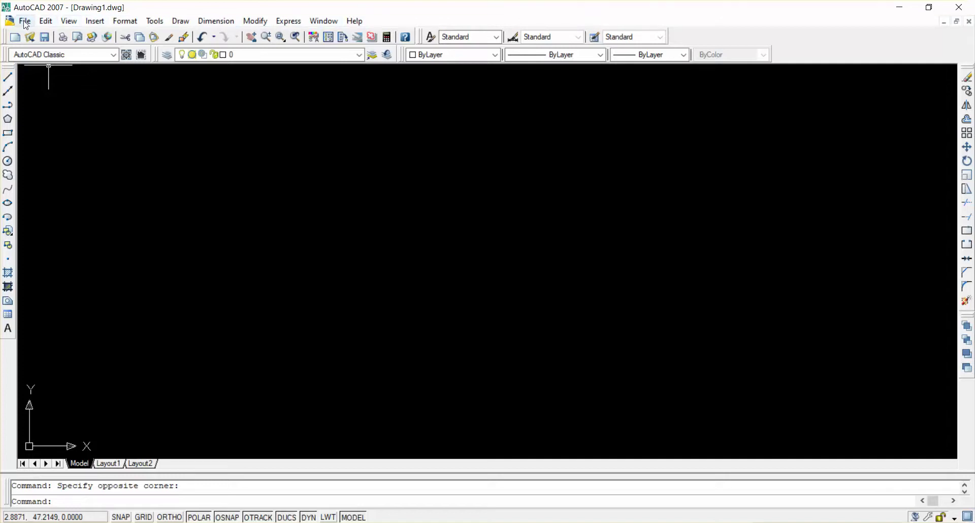
{"action": "left_click", "coordinate": [50, 22]}
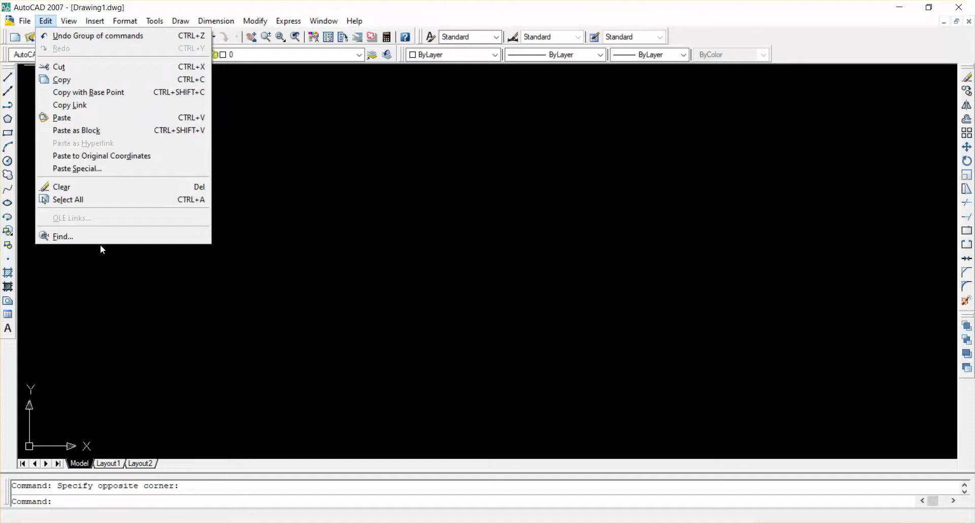
{"action": "mouse_move", "coordinate": [355, 20]}
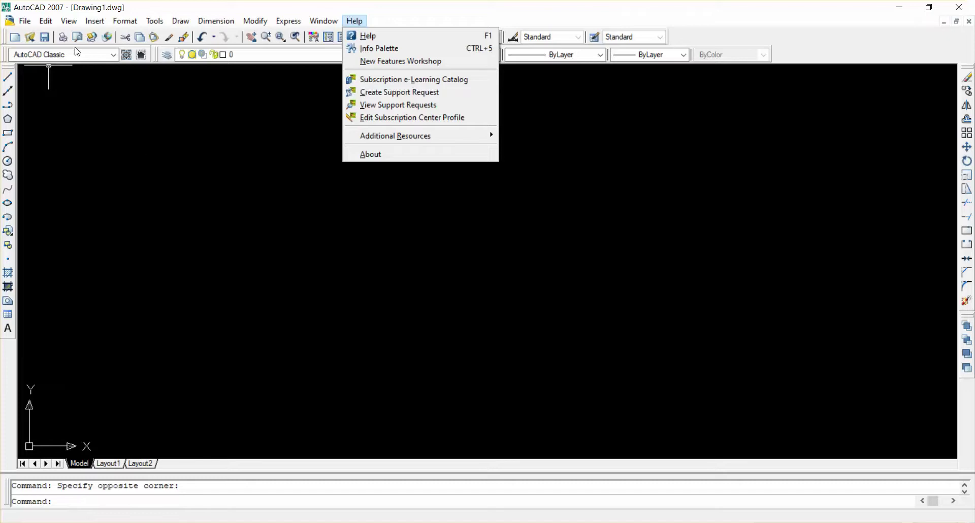
- Browse the View, Express and File menus, dismissing each and clearing stray selection windows
{"action": "left_click", "coordinate": [69, 21]}
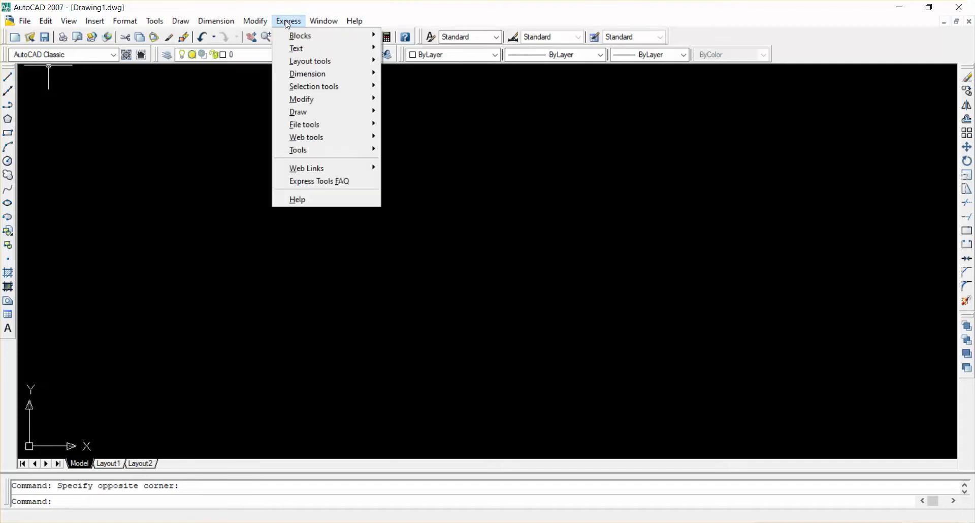
{"action": "mouse_move", "coordinate": [301, 99]}
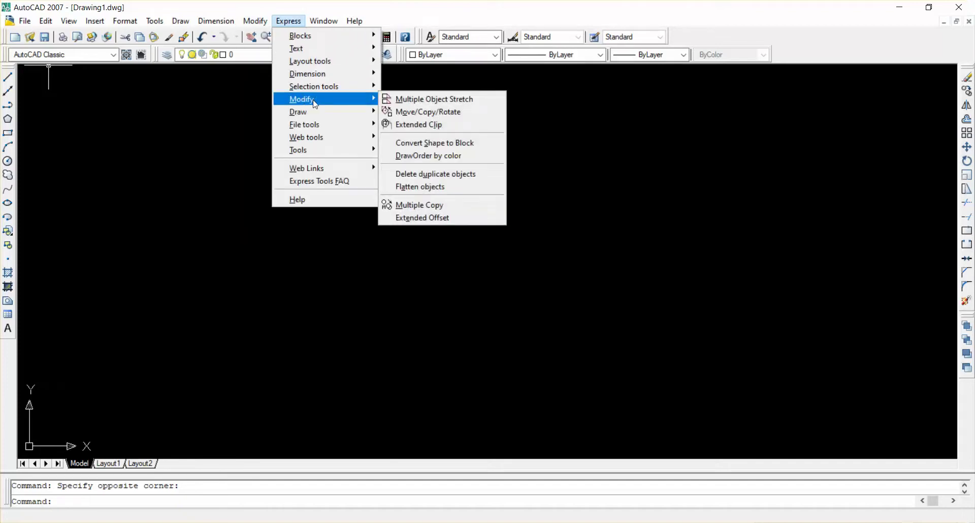
{"action": "left_click", "coordinate": [131, 146]}
{"action": "left_click", "coordinate": [135, 152]}
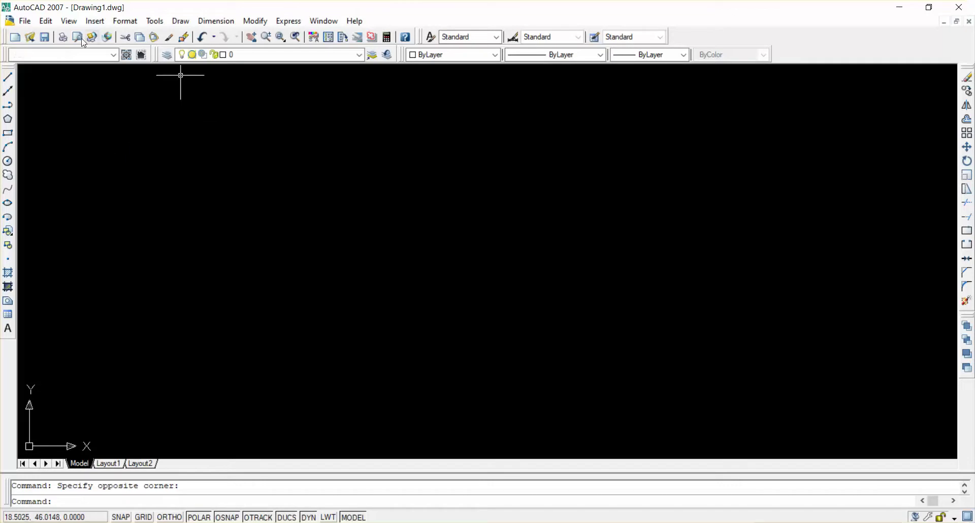
{"action": "left_click", "coordinate": [24, 22]}
{"action": "left_click", "coordinate": [313, 147]}
{"action": "left_click", "coordinate": [25, 81]}
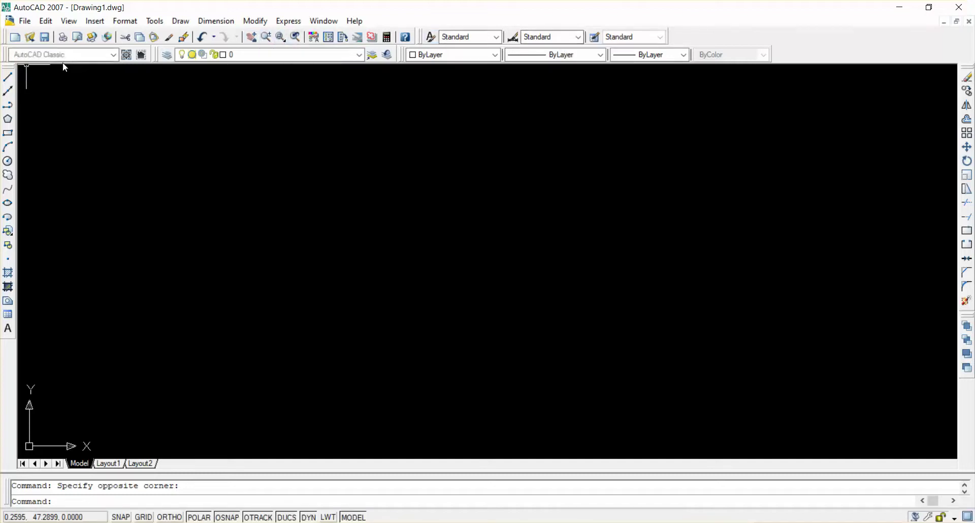
- Show and dismiss the Workspace list unchanged, then open the View menu
{"action": "left_click", "coordinate": [112, 59]}
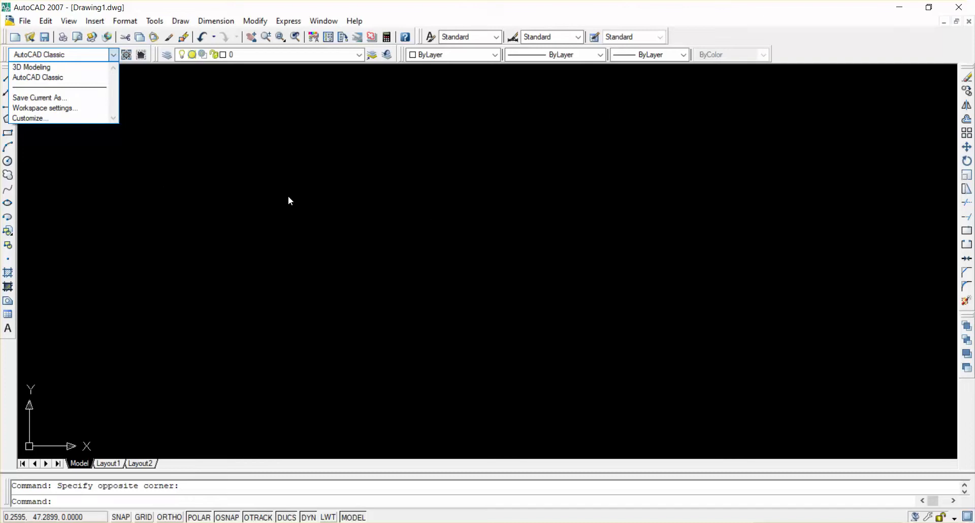
{"action": "left_click", "coordinate": [355, 170]}
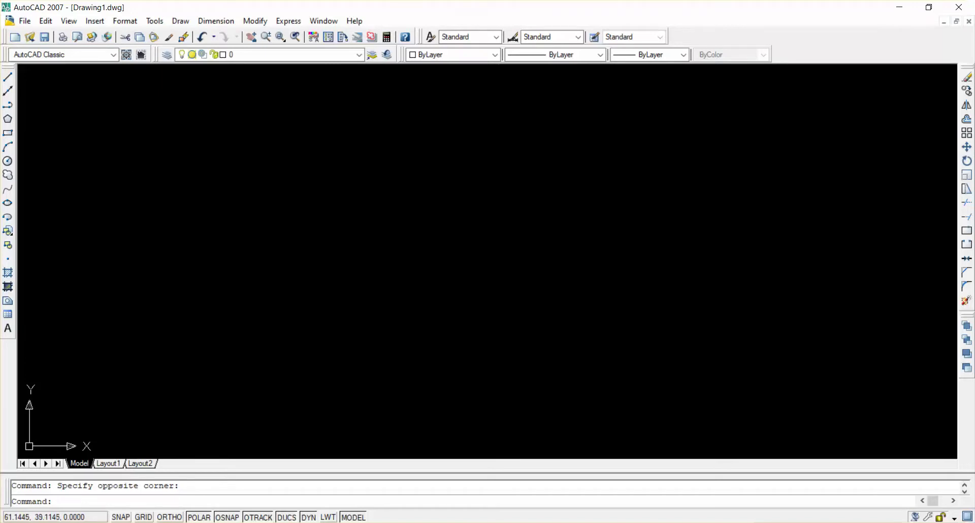
{"action": "left_click", "coordinate": [68, 21]}
{"action": "mouse_move", "coordinate": [122, 292]}
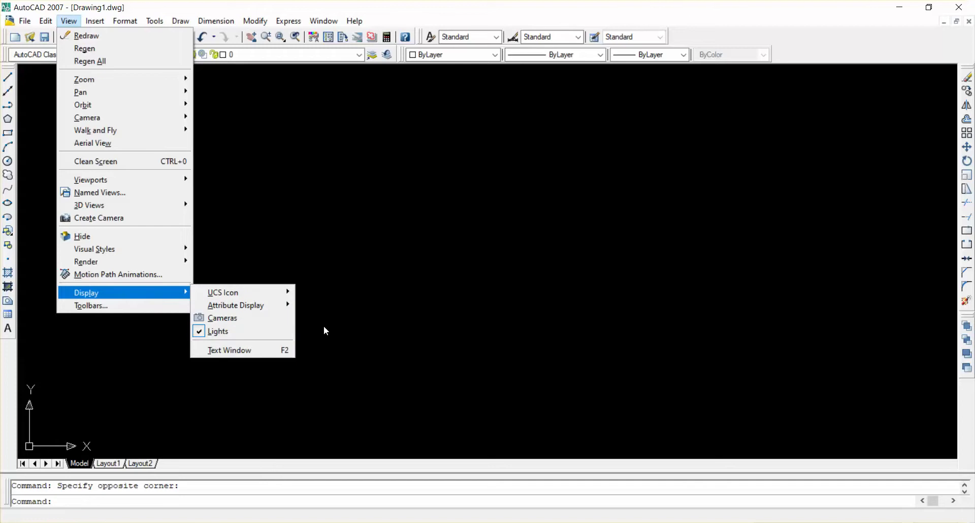
- Dismiss the View > Display menu by clicking on the empty canvas
{"action": "left_click", "coordinate": [409, 234]}
{"action": "left_click", "coordinate": [364, 235]}
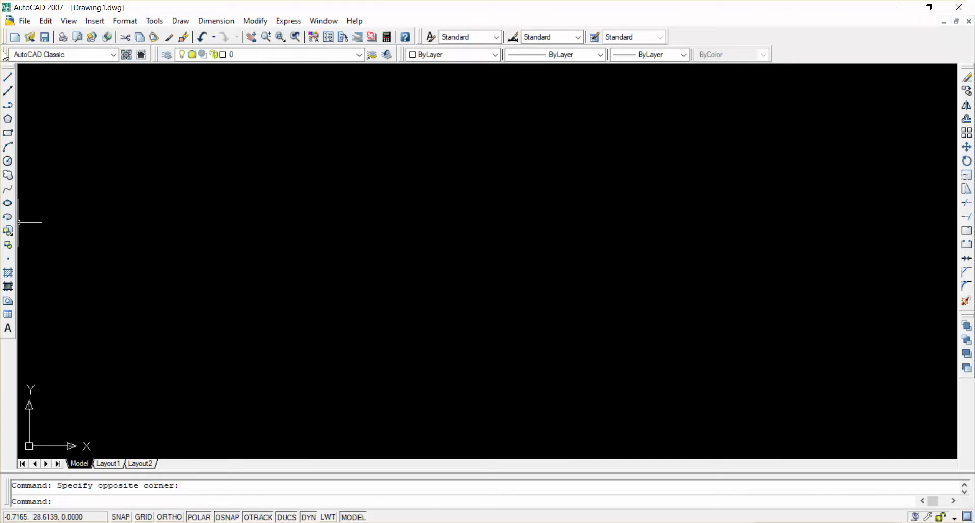
- Dock the Draw toolbar as a vertical column beside the Modify toolbar, then restore down the window
{"action": "left_click_drag", "start_coordinate": [6, 69], "coordinate": [959, 74]}
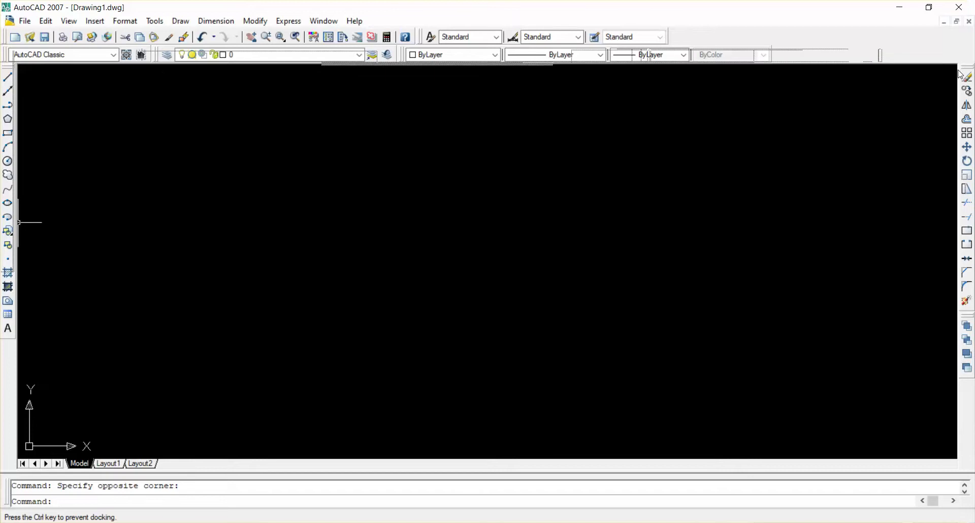
{"action": "left_click_drag", "start_coordinate": [959, 74], "coordinate": [966, 90]}
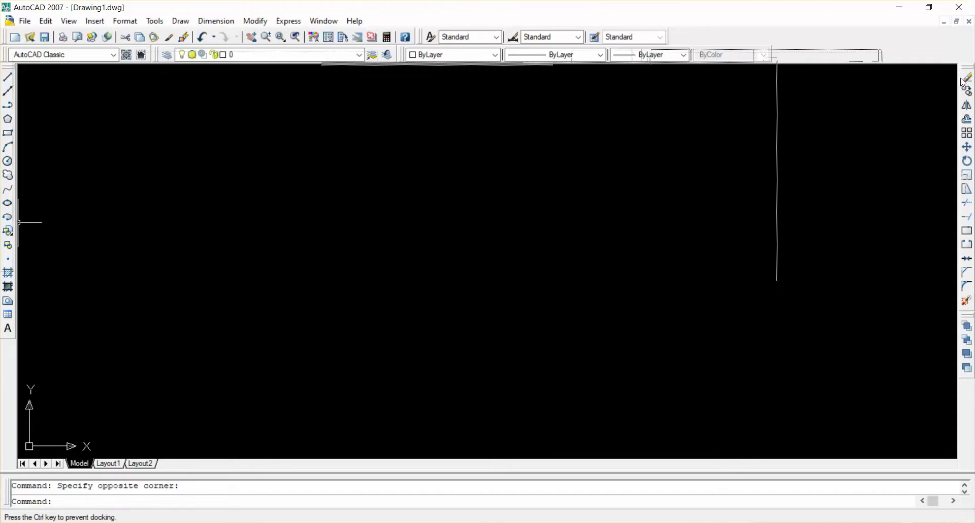
{"action": "left_click_drag", "start_coordinate": [966, 90], "coordinate": [965, 89]}
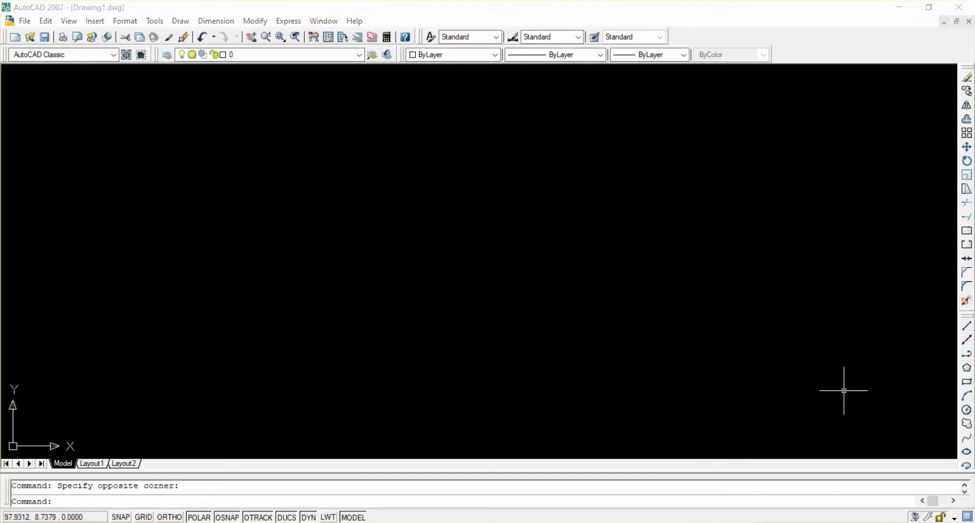
{"action": "left_click_drag", "start_coordinate": [967, 317], "coordinate": [950, 310]}
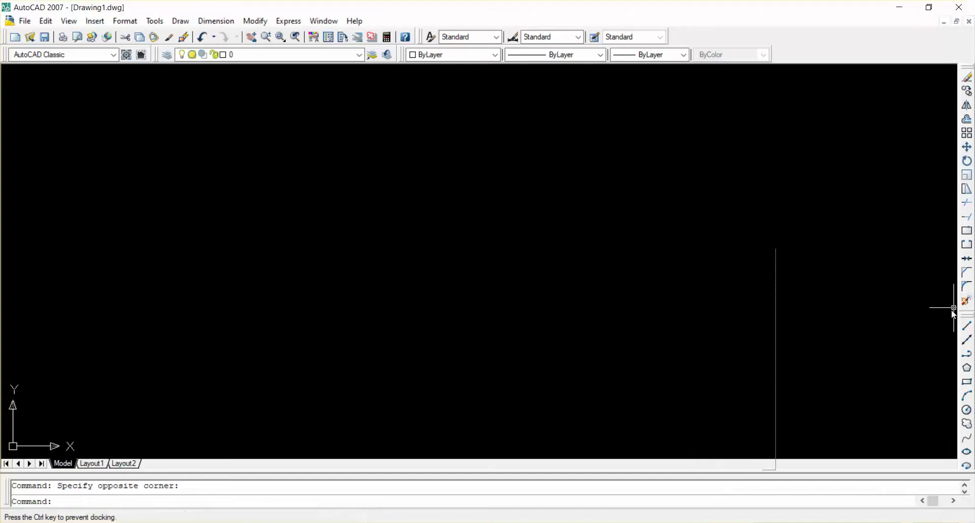
{"action": "left_click_drag", "start_coordinate": [950, 310], "coordinate": [949, 74]}
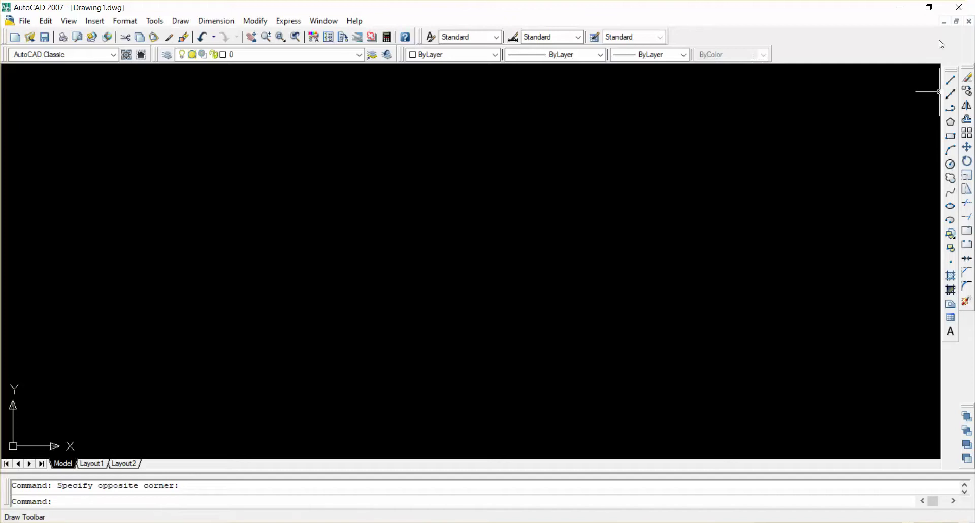
{"action": "left_click", "coordinate": [932, 12]}
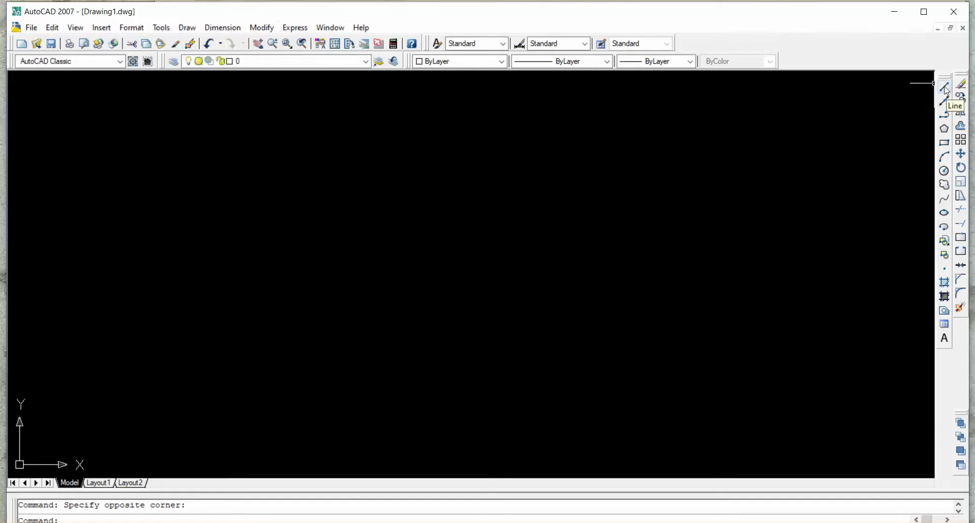
- Maximize the AutoCAD window and start LINE from the Draw toolbar
{"action": "left_click", "coordinate": [924, 11]}
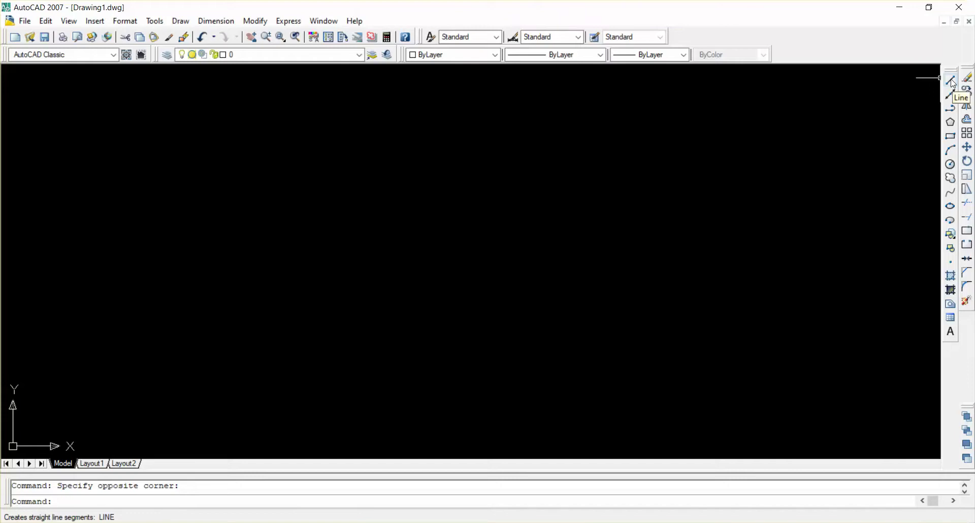
{"action": "left_click", "coordinate": [950, 81]}
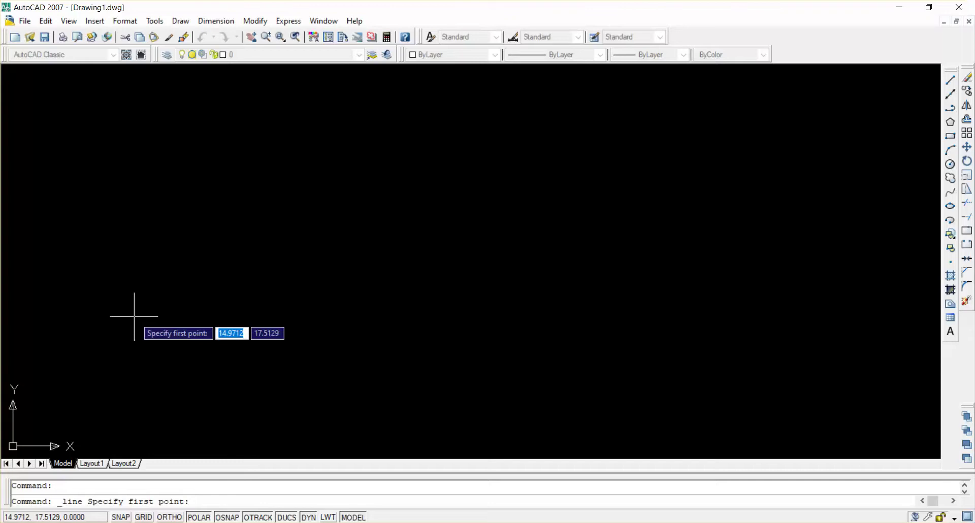
- Cancel and rerun LINE, then open the Draw menu listing Line, Ray and Polyline
{"action": "key", "text": "Escape"}
{"action": "type", "text": "l"}
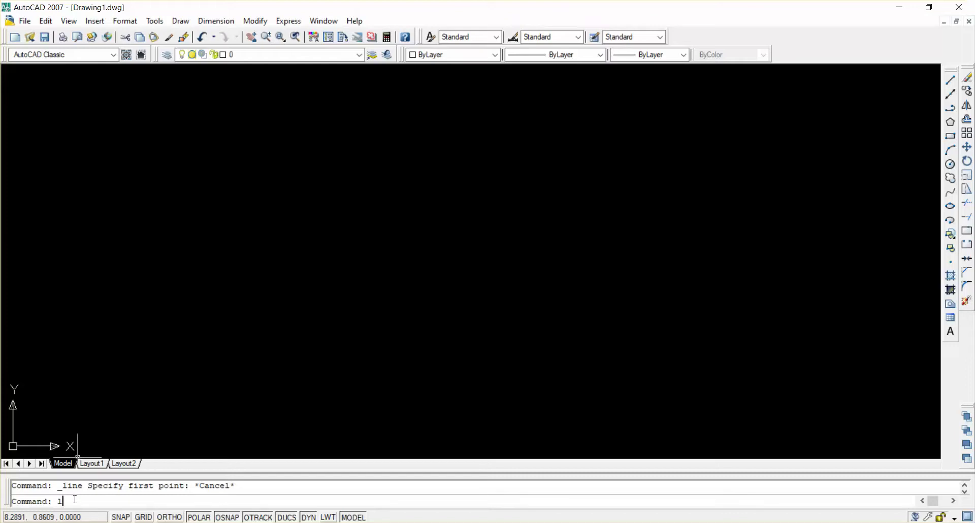
{"action": "key", "text": "Return"}
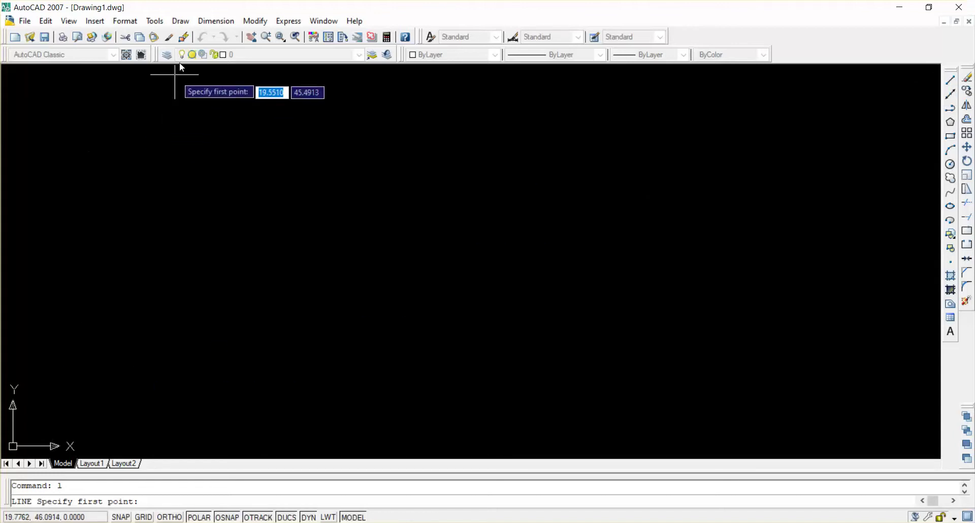
{"action": "left_click", "coordinate": [184, 22]}
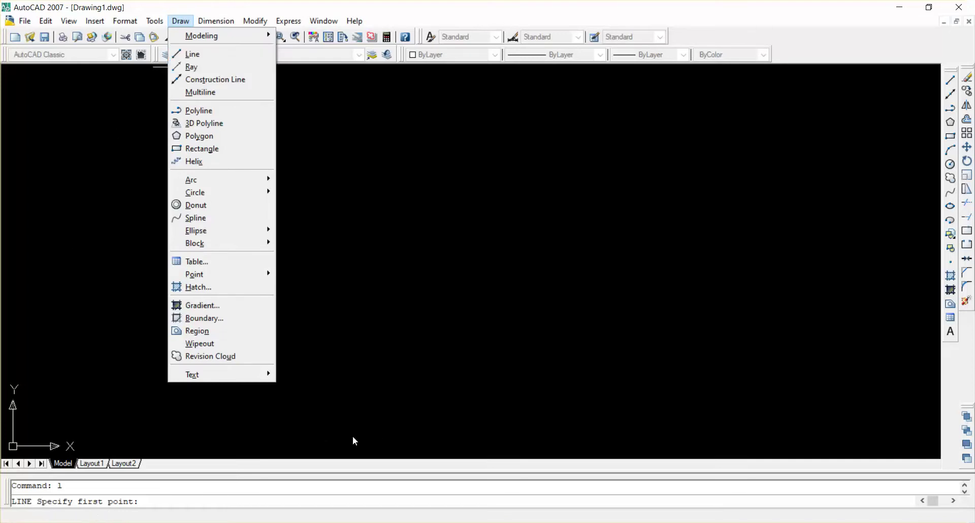
- Dismiss the Draw menu via the command line area, leaving LINE awaiting its first point
{"action": "left_click", "coordinate": [146, 504]}
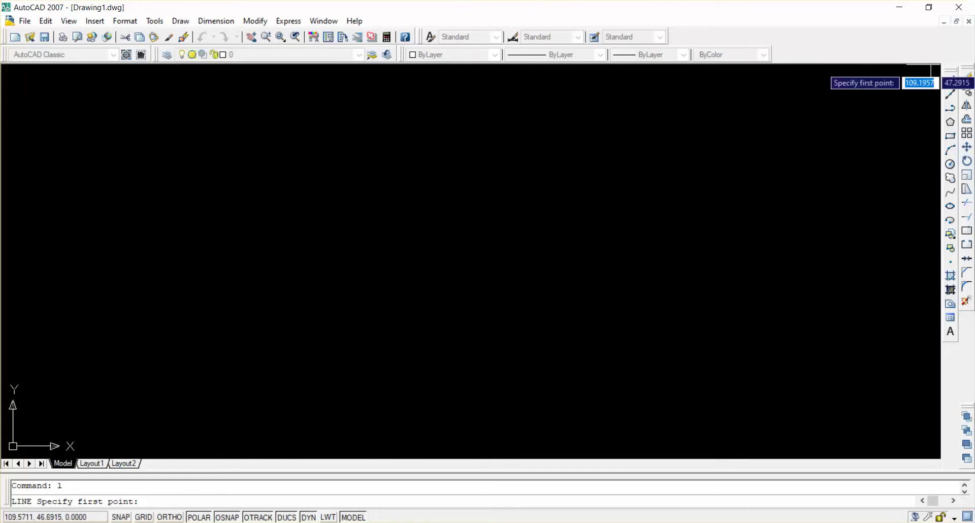
- Restart LINE from the Draw toolbar's Line button so it prompts for a first point
{"action": "left_click", "coordinate": [950, 80]}
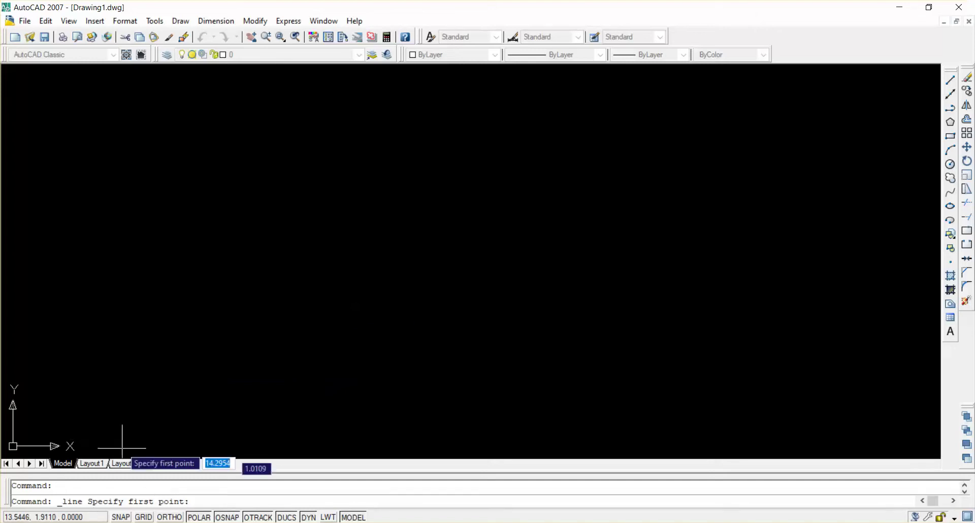
- Draw a line from the lower left to near the middle, with object snap tracking and DUCS off
{"action": "left_click", "coordinate": [128, 304]}
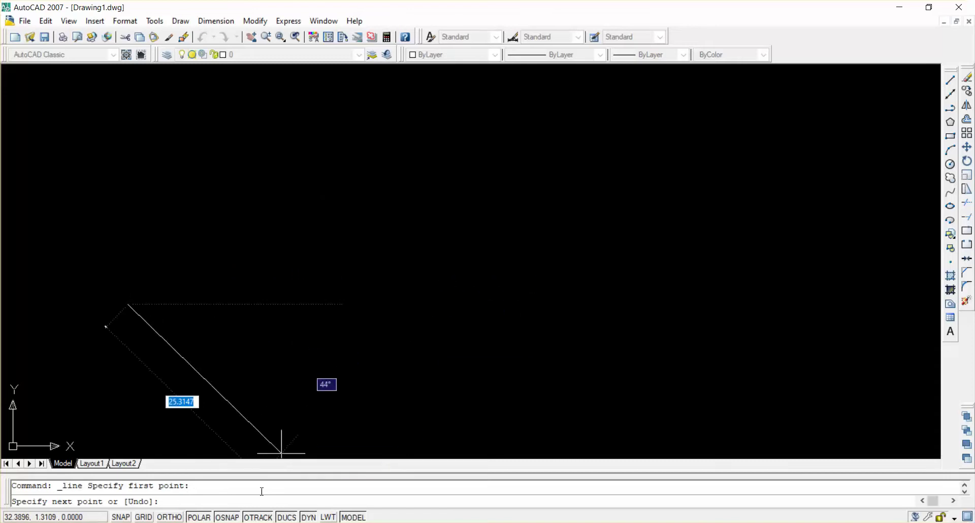
{"action": "left_click", "coordinate": [258, 517]}
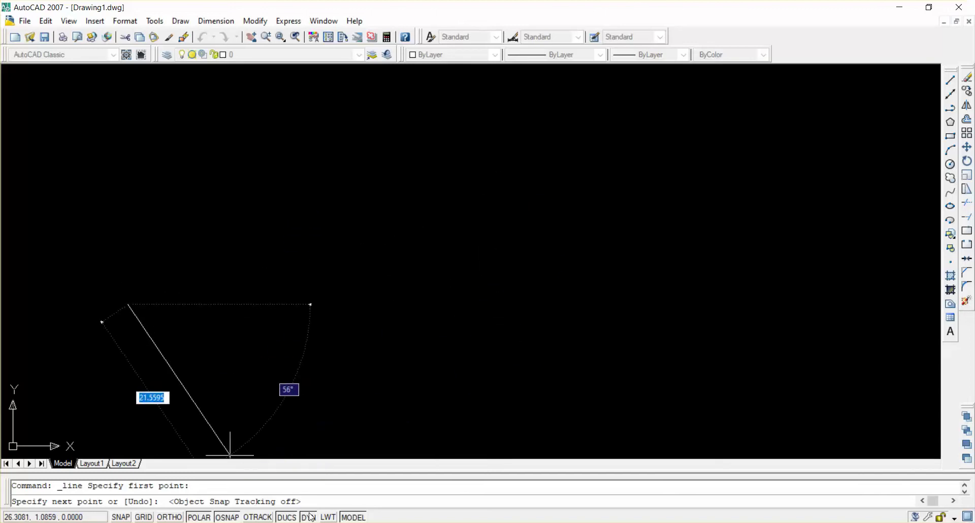
{"action": "left_click", "coordinate": [287, 517]}
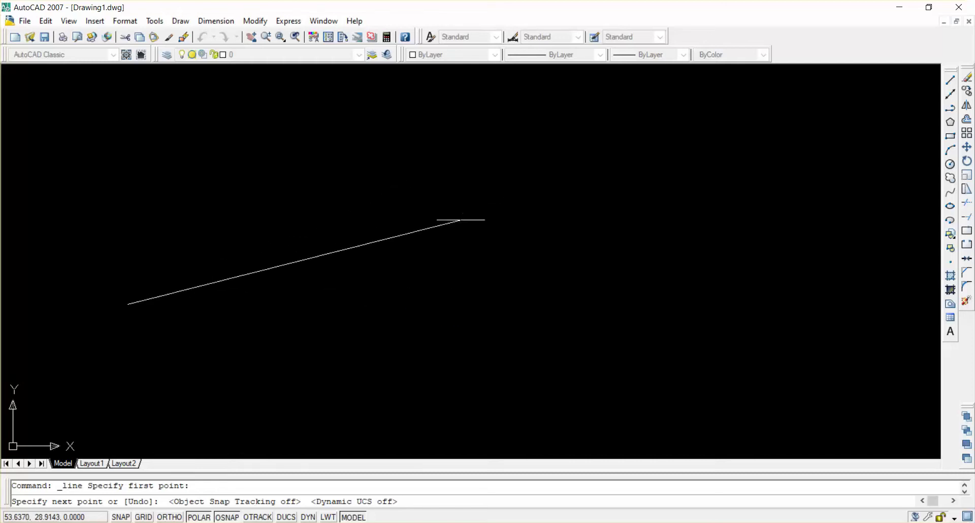
{"action": "left_click", "coordinate": [448, 222]}
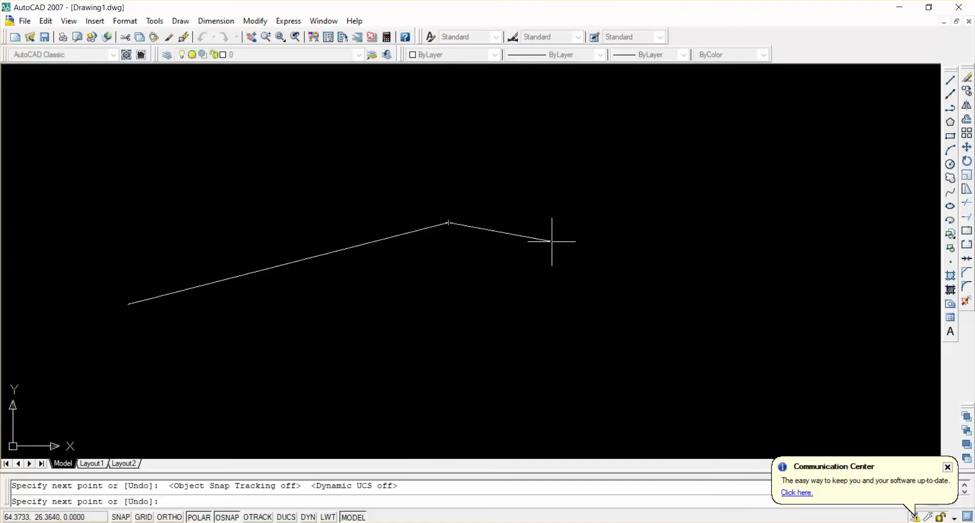
{"action": "key", "text": "Escape"}
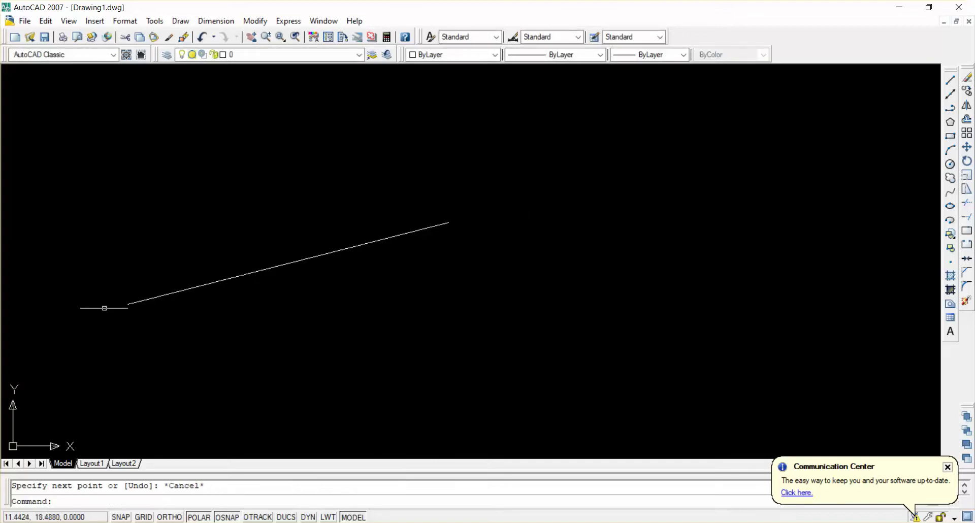
- Crossing-select the sloped line and move it down and right by its midpoint grip
{"action": "left_click", "coordinate": [346, 317]}
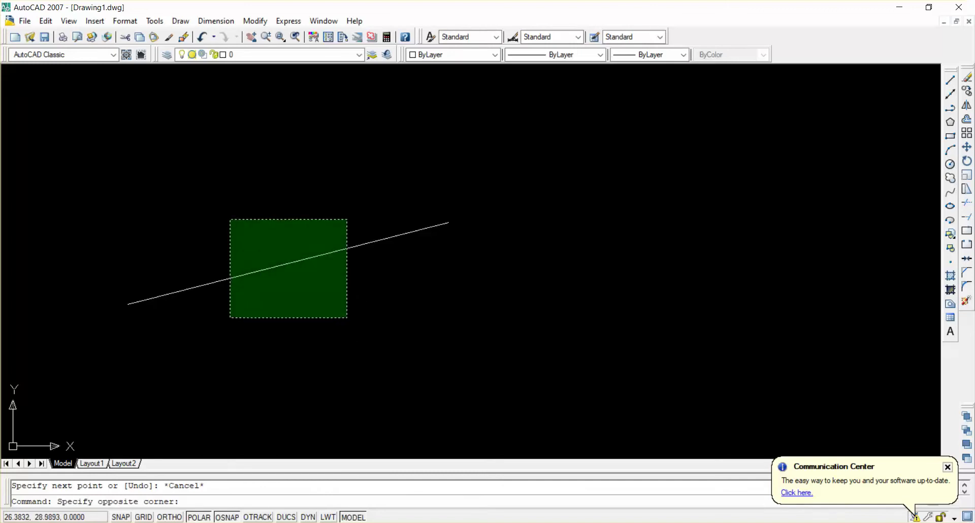
{"action": "left_click", "coordinate": [234, 226]}
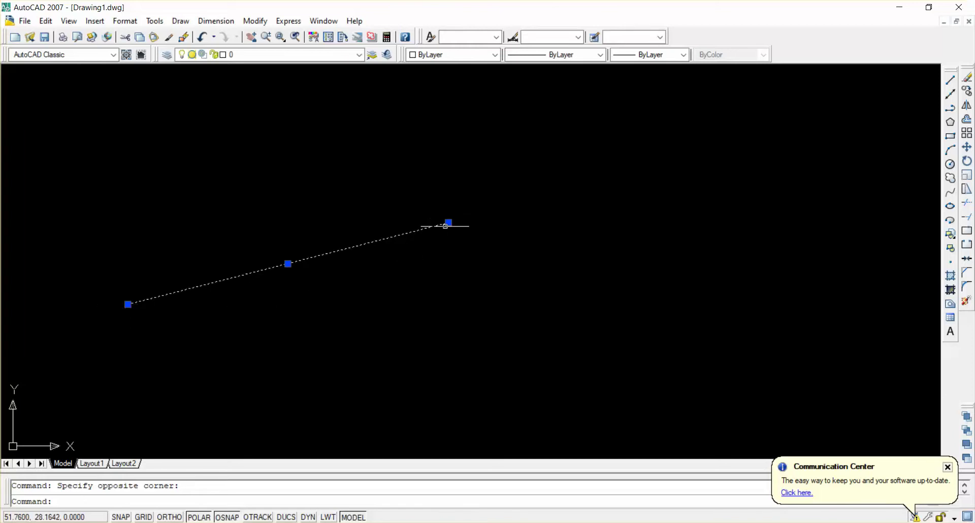
{"action": "left_click", "coordinate": [288, 263]}
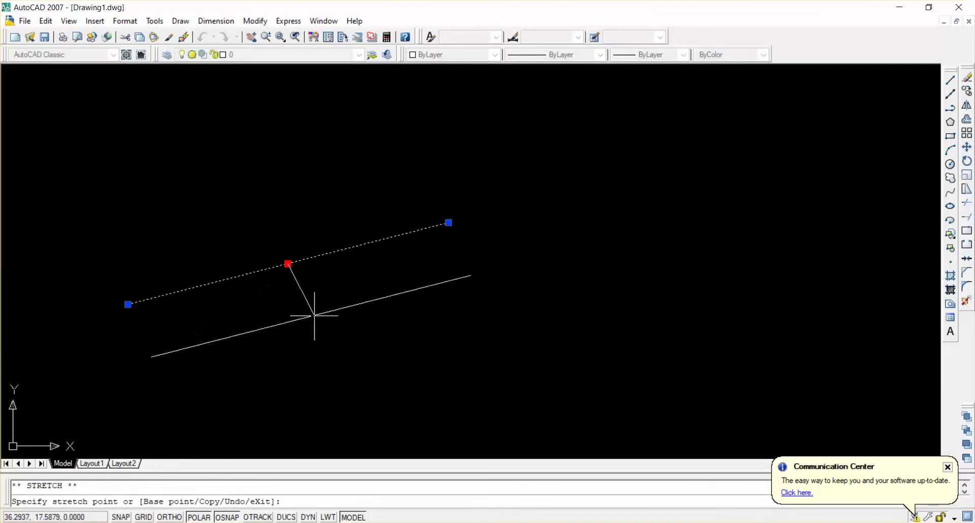
{"action": "left_click", "coordinate": [335, 309]}
- Try stretching the line's left endpoint grip with ortho and polar toggled, then cancel the stretch
{"action": "left_click", "coordinate": [175, 350]}
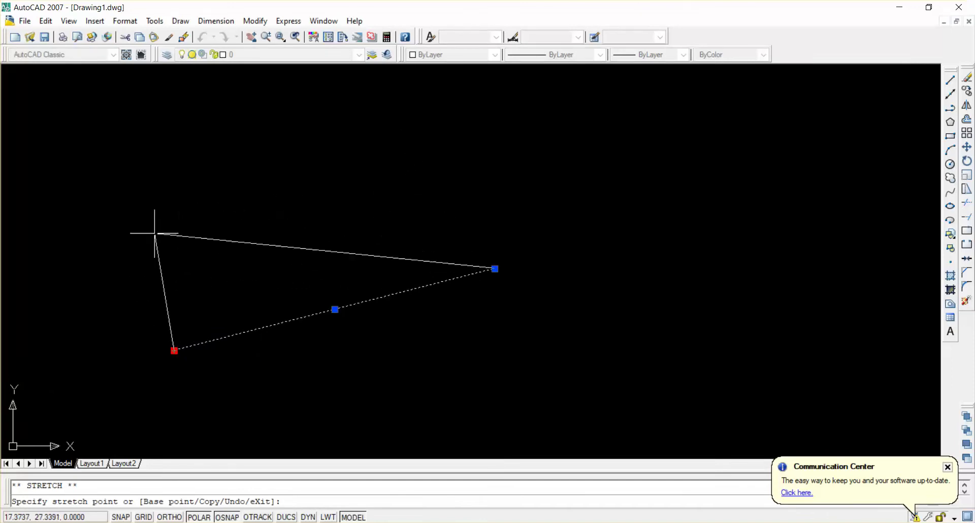
{"action": "key", "text": "F8"}
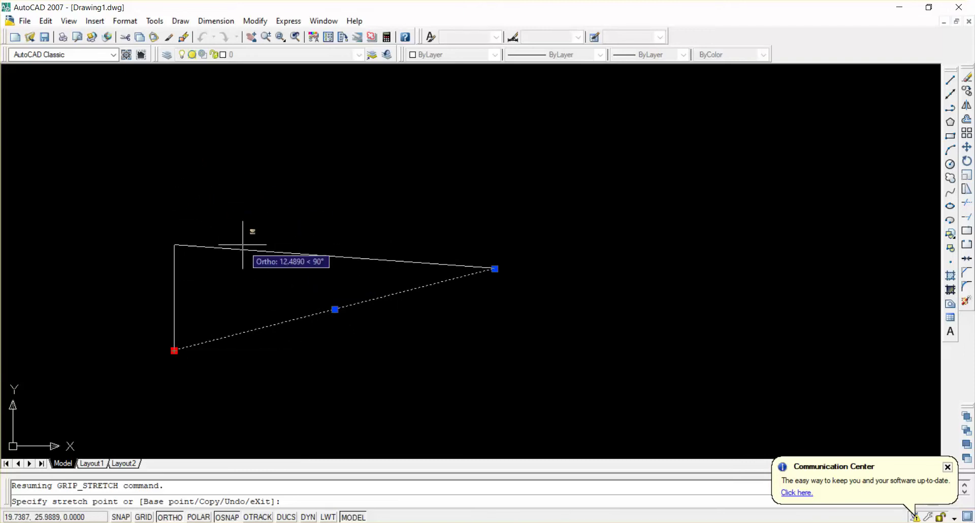
{"action": "key", "text": "F10"}
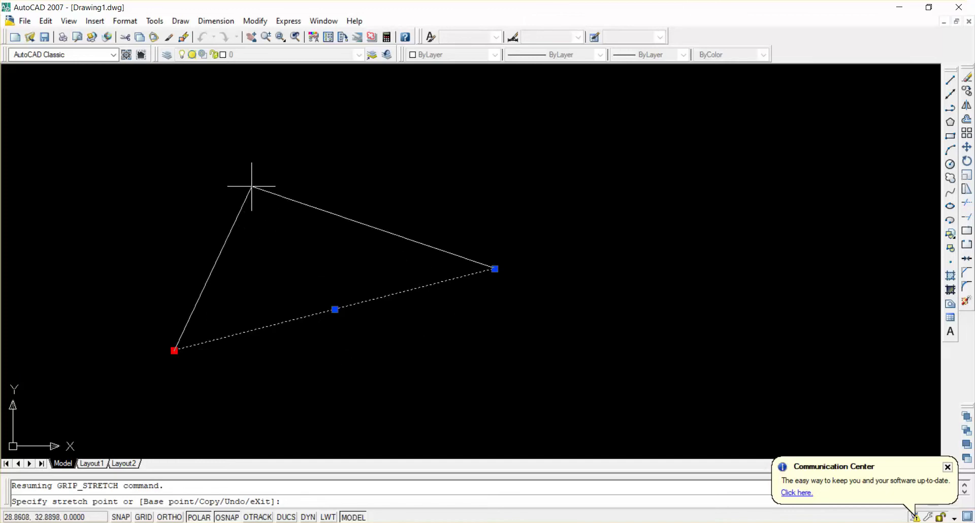
{"action": "key", "text": "Escape"}
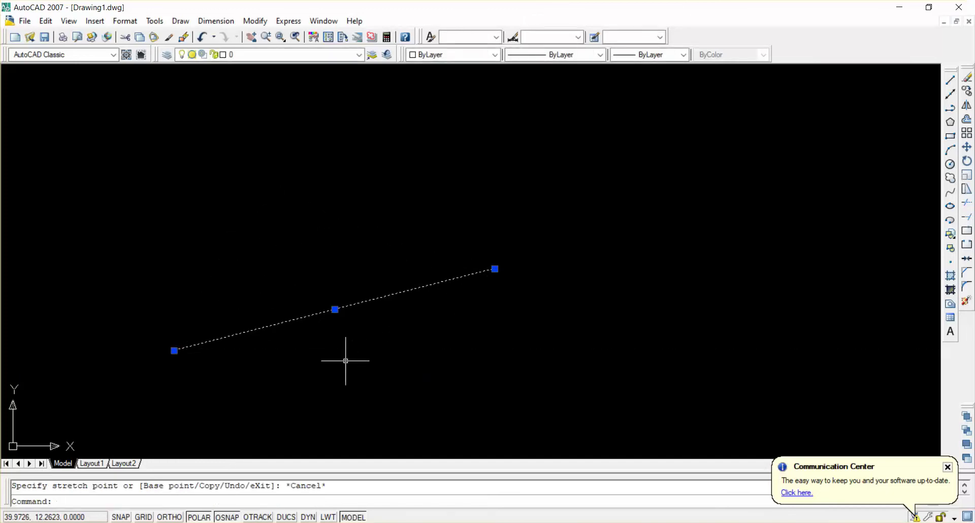
{"action": "left_click", "coordinate": [949, 81]}
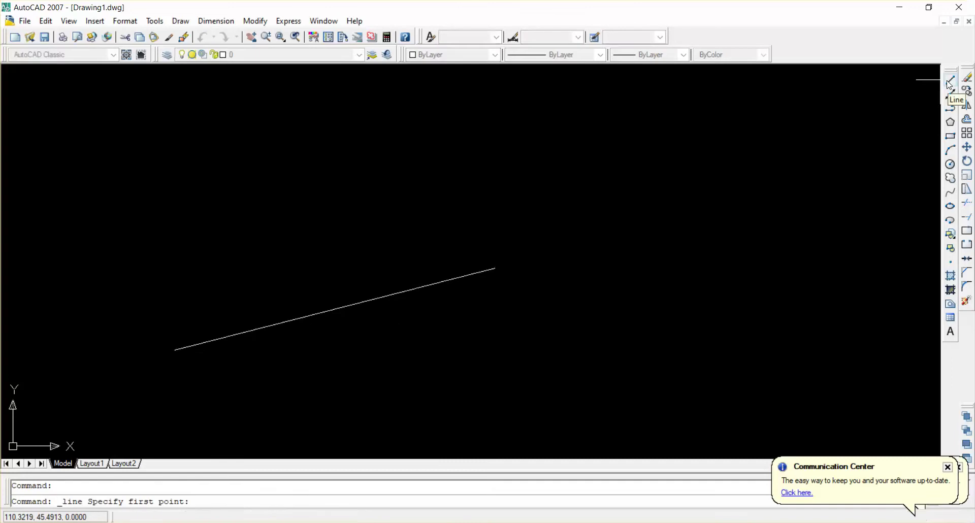
{"action": "left_click", "coordinate": [153, 258]}
{"action": "type", "text": "@120"}
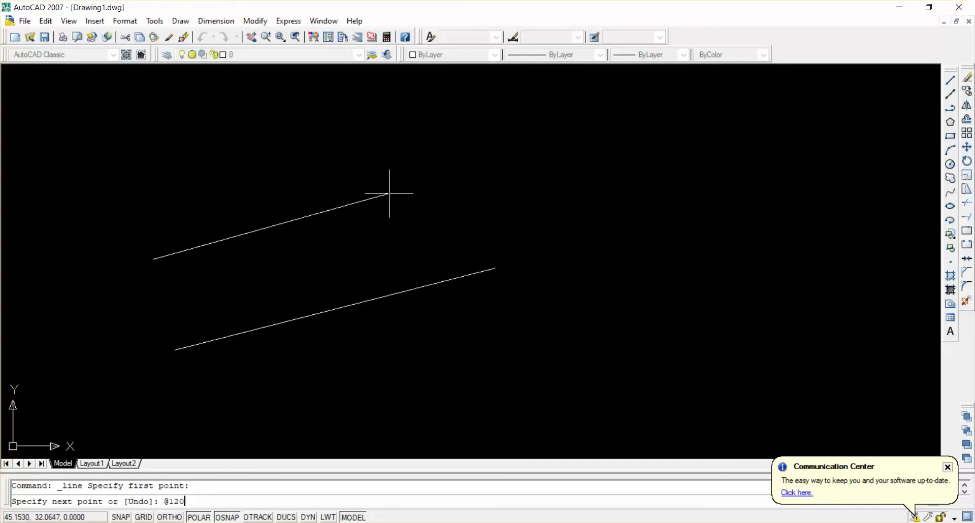
{"action": "type", "text": "<"}
{"action": "type", "text": "60"}
{"action": "key", "text": "Return"}
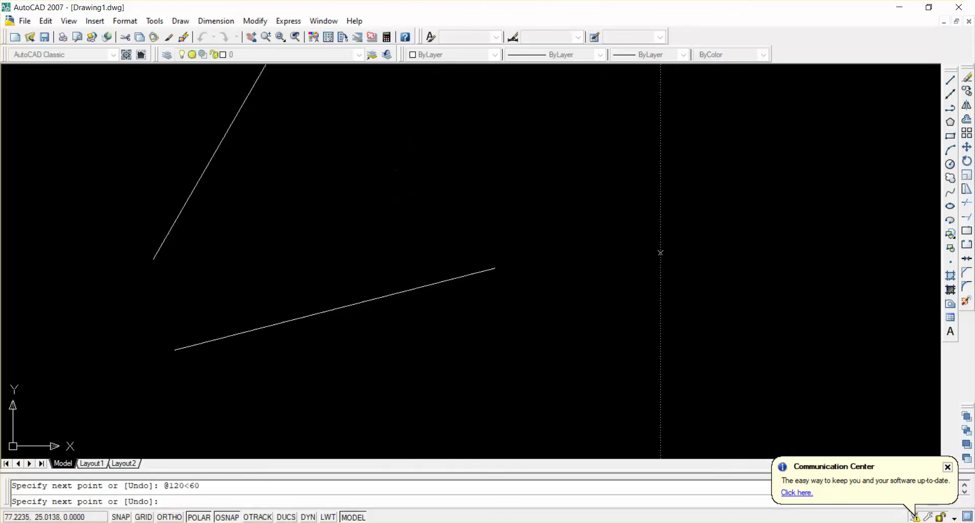
- Zoom out and pan so the full 120-unit line is visible, then end LINE
{"action": "scroll", "coordinate": [414, 200], "scroll_direction": "down", "scroll_amount": 3}
{"action": "middle_click_drag", "start_coordinate": [414, 200], "coordinate": [318, 322]}
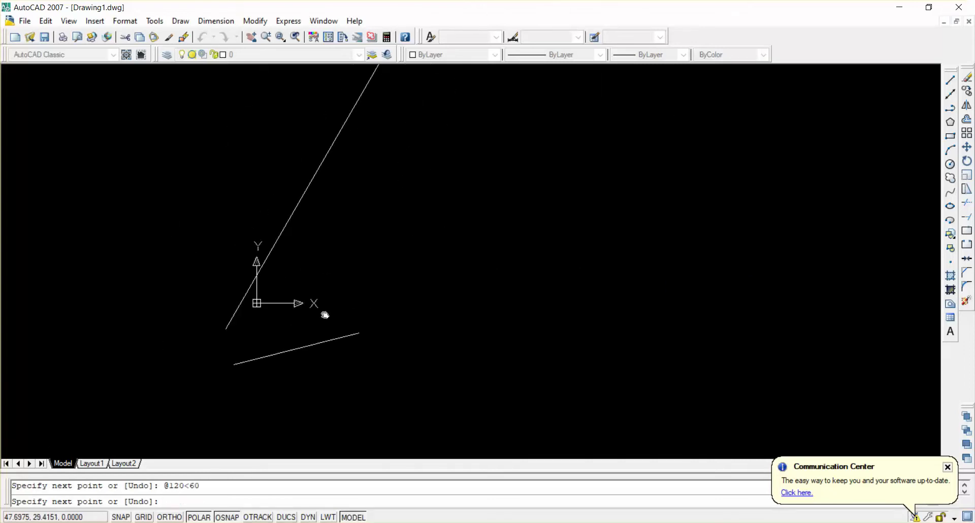
{"action": "mouse_move", "coordinate": [450, 201]}
{"action": "middle_mouse_down"}
{"action": "mouse_move", "coordinate": [363, 326]}
{"action": "mouse_move", "coordinate": [421, 316]}
{"action": "mouse_move", "coordinate": [427, 291]}
{"action": "mouse_move", "coordinate": [413, 292]}
{"action": "middle_mouse_up"}
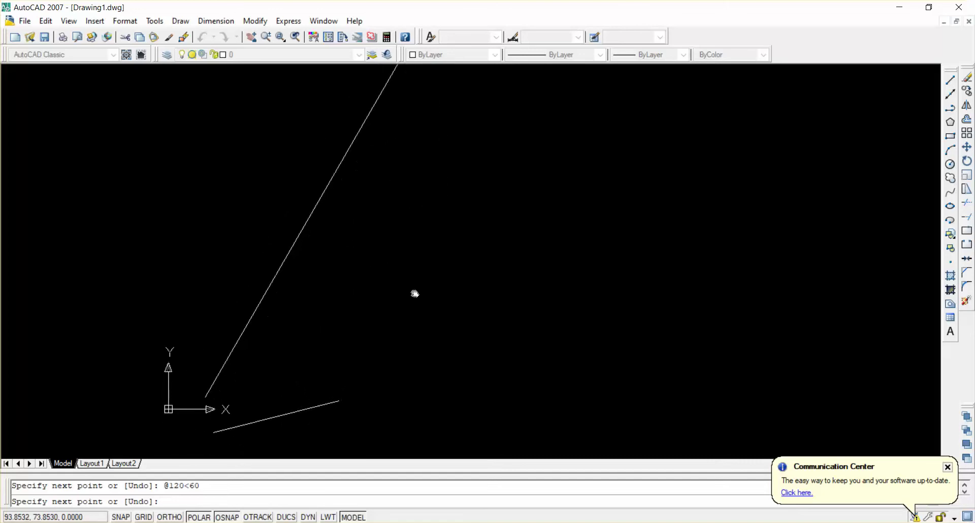
{"action": "middle_click_drag", "start_coordinate": [509, 309], "coordinate": [498, 322]}
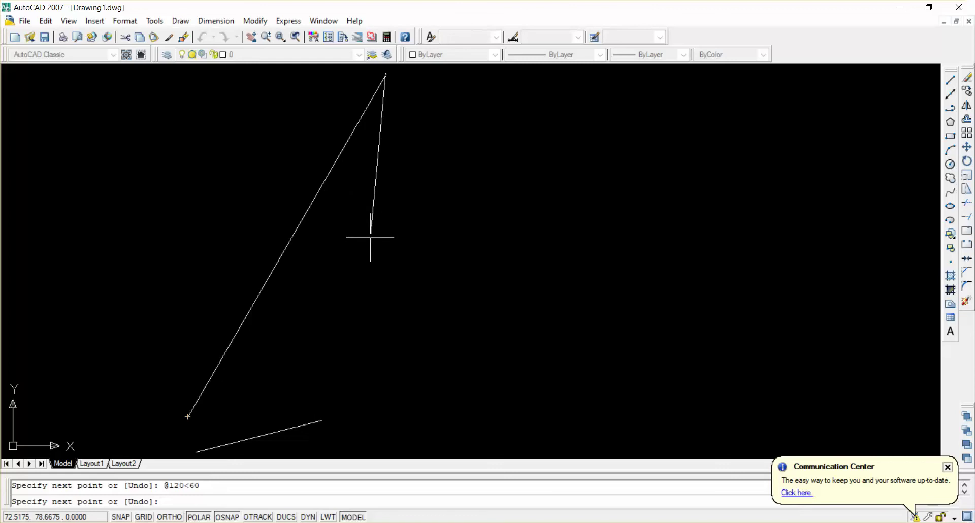
{"action": "key", "text": "Escape"}
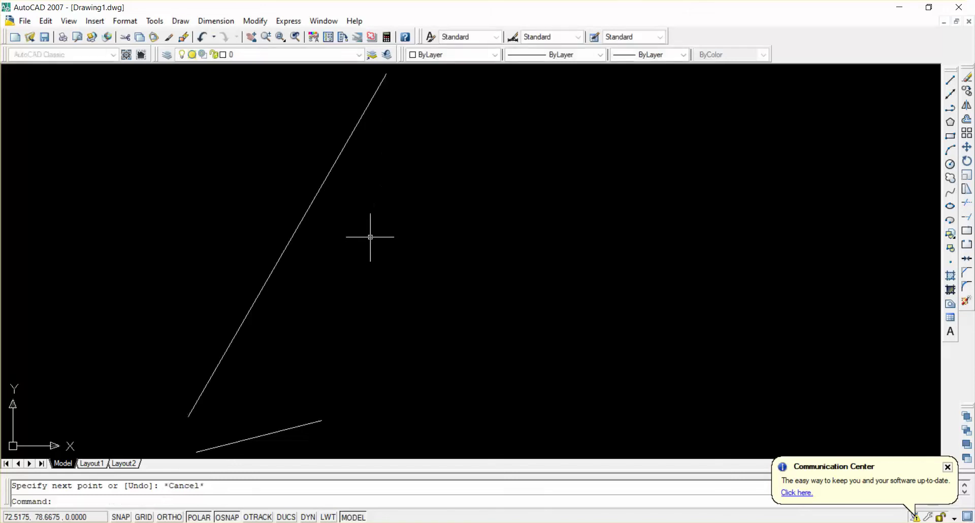
{"action": "left_click", "coordinate": [950, 81]}
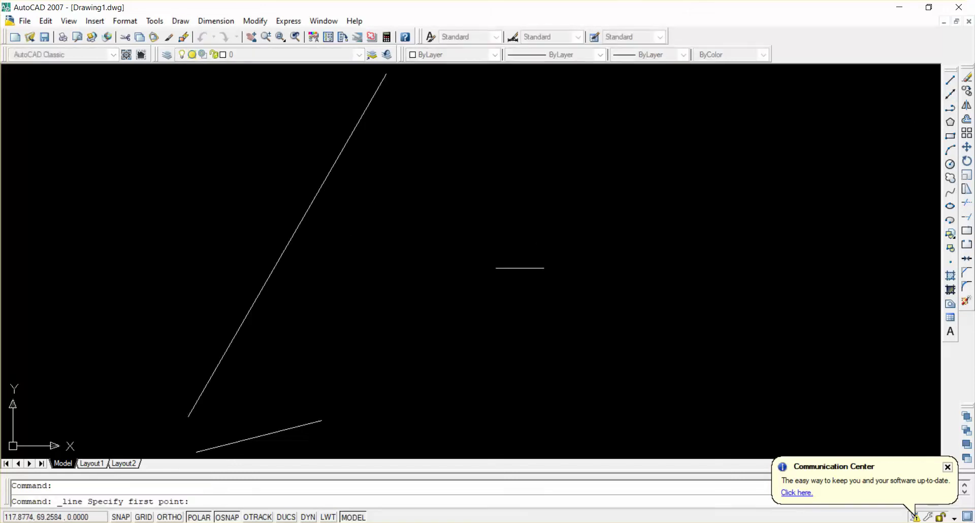
{"action": "left_click", "coordinate": [170, 405]}
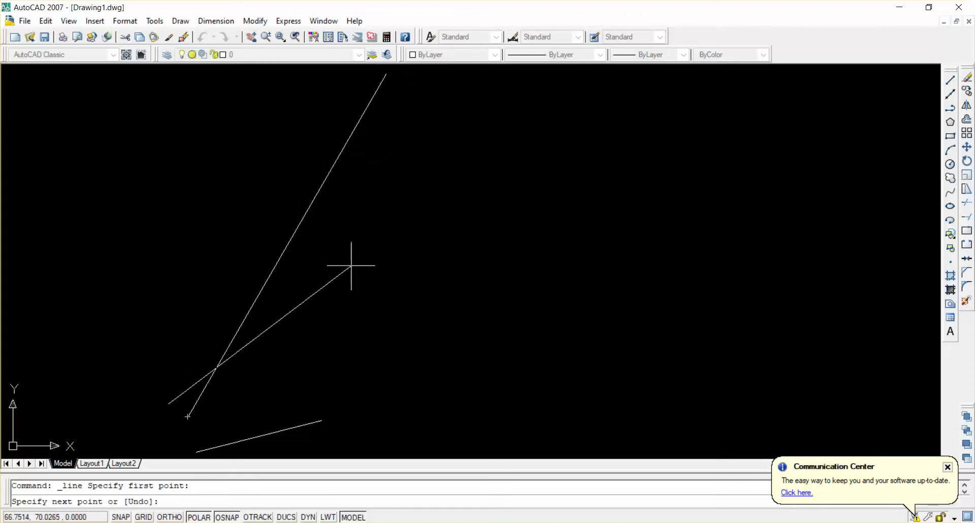
{"action": "key", "text": "Escape"}
{"action": "type", "text": "l"}
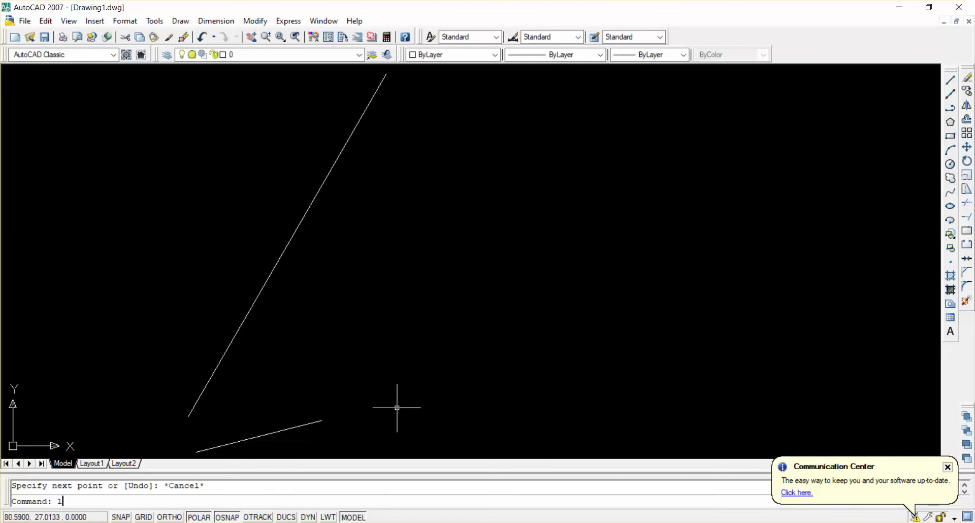
{"action": "key", "text": "Return"}
- Draw a short line from just below centre up and to the right, then end LINE
{"action": "left_click", "coordinate": [355, 349]}
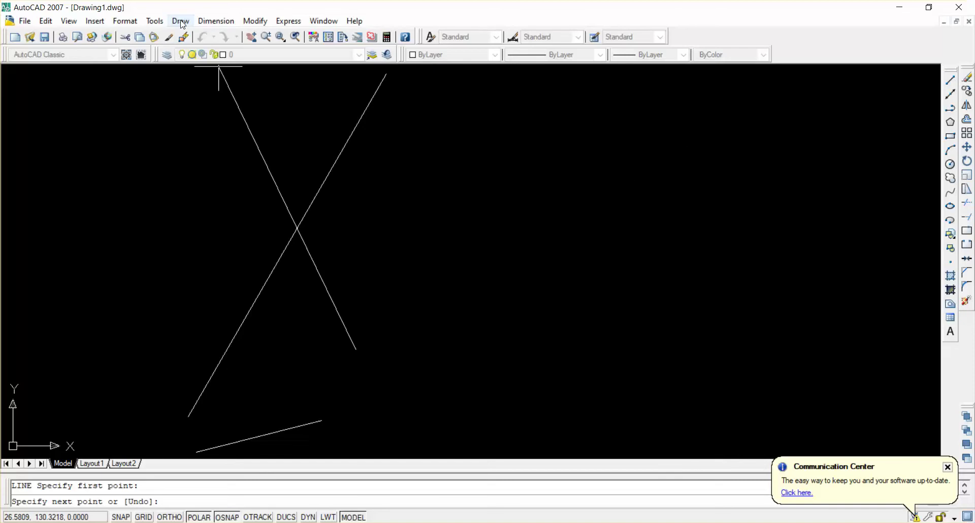
{"action": "left_click", "coordinate": [529, 223]}
{"action": "key", "text": "Escape"}
- Dismiss the Draw menu and start LINE by entering l at the command line
{"action": "left_click", "coordinate": [180, 20]}
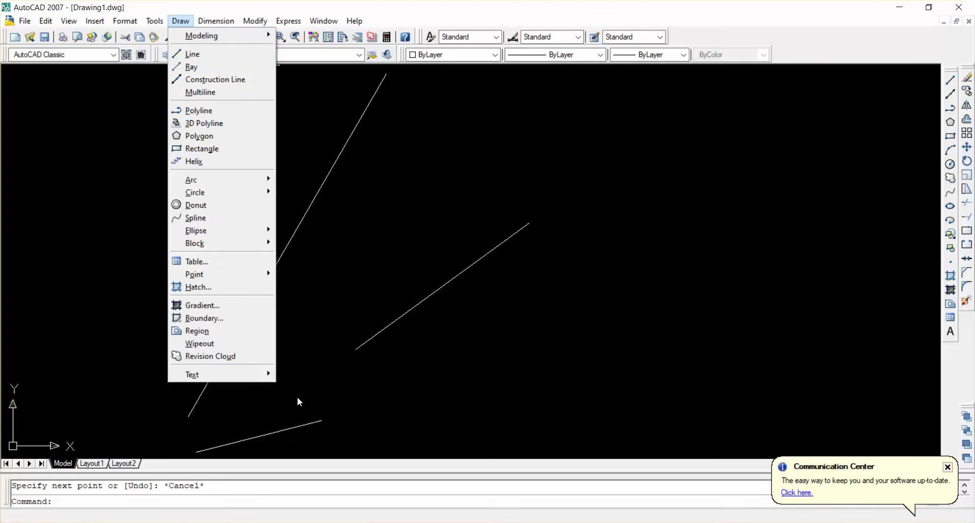
{"action": "key", "text": "Escape"}
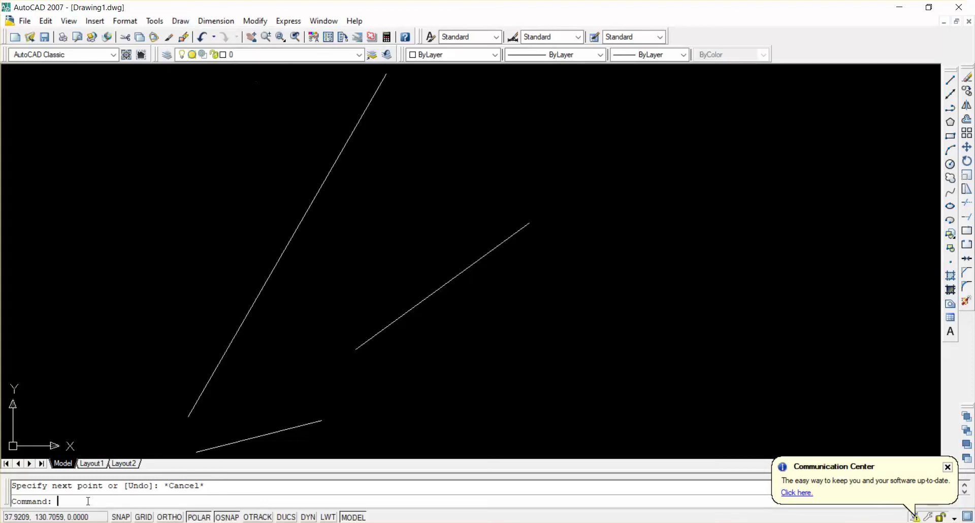
{"action": "type", "text": "l"}
{"action": "key", "text": "Return"}
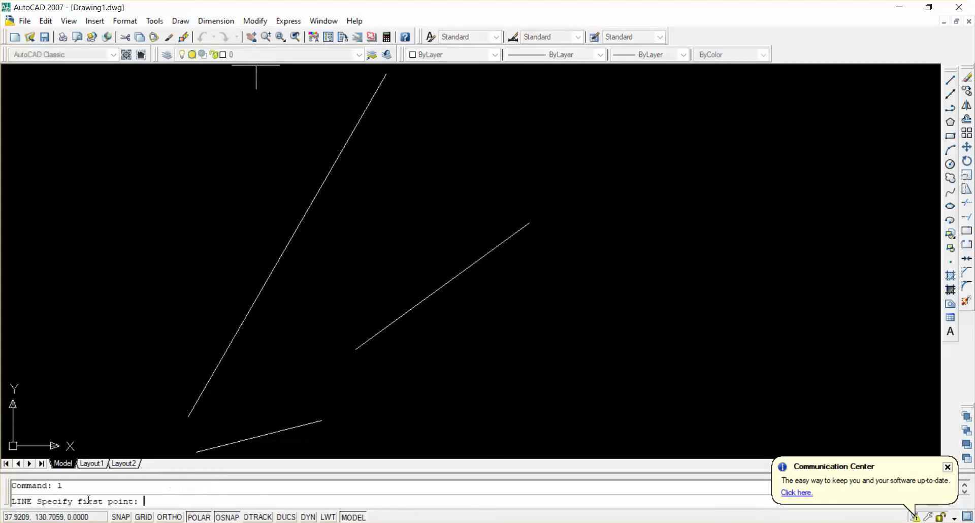